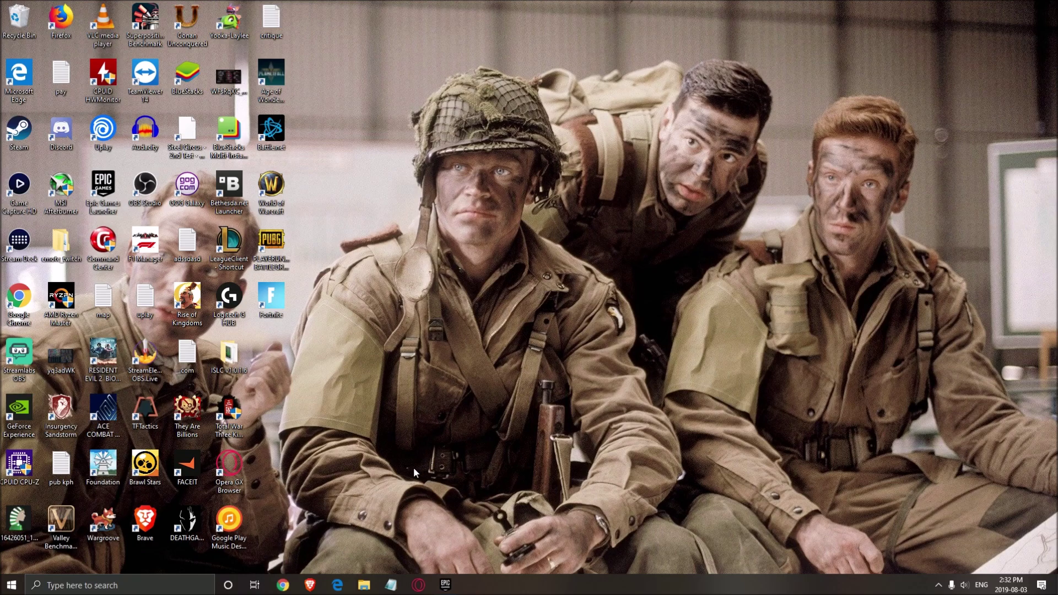
# - Search Windows for game mode and review the Game Mode and Game bar settings pages
pyautogui.press('super+s')
pyautogui.write('gham')
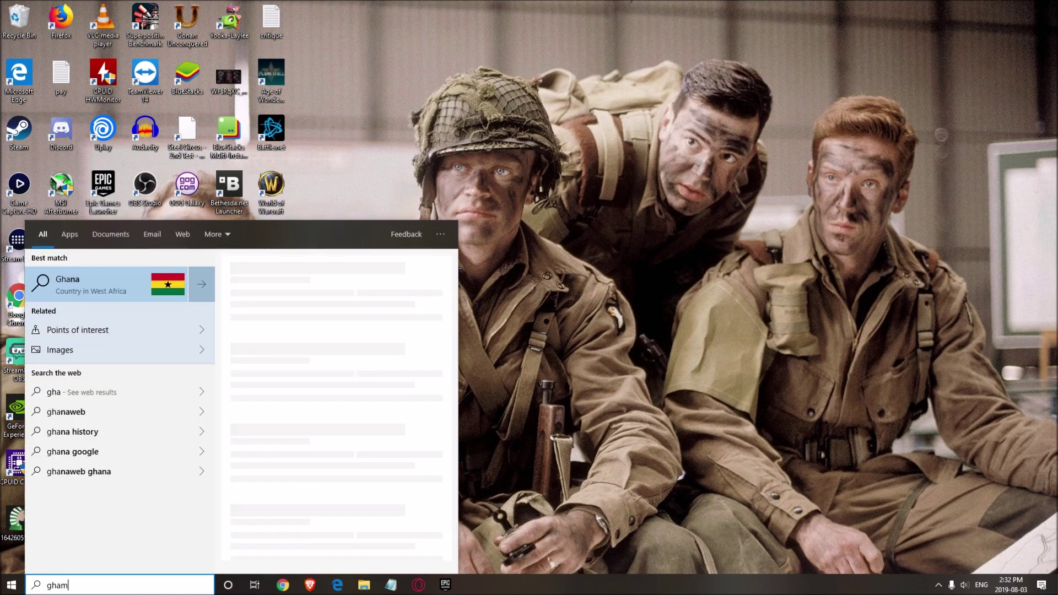
pyautogui.press('BackSpace')
pyautogui.press('BackSpace')
pyautogui.press('BackSpace')
pyautogui.write('ame mode')
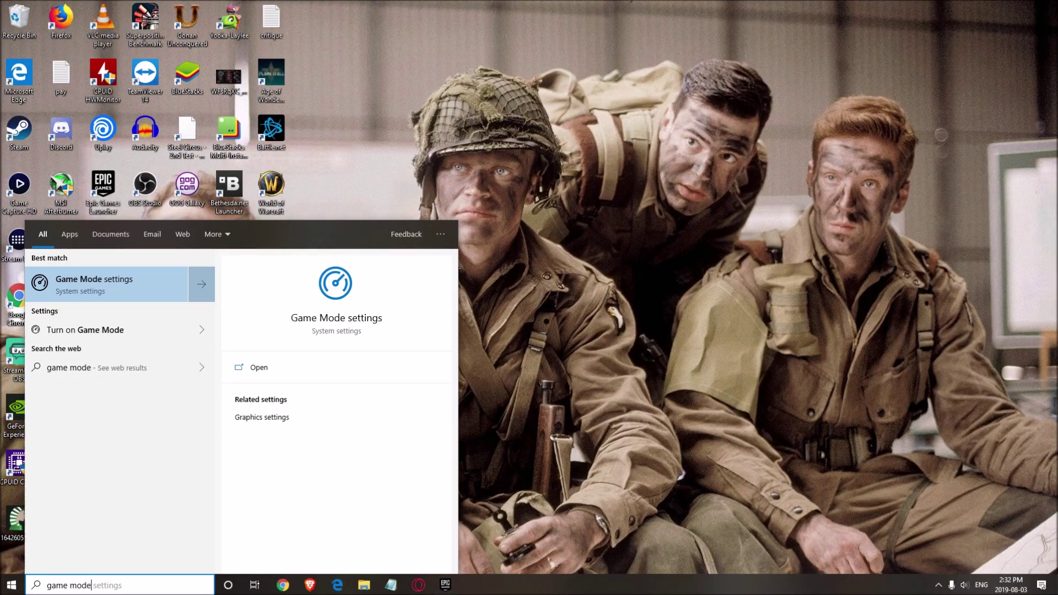
pyautogui.press('Return')
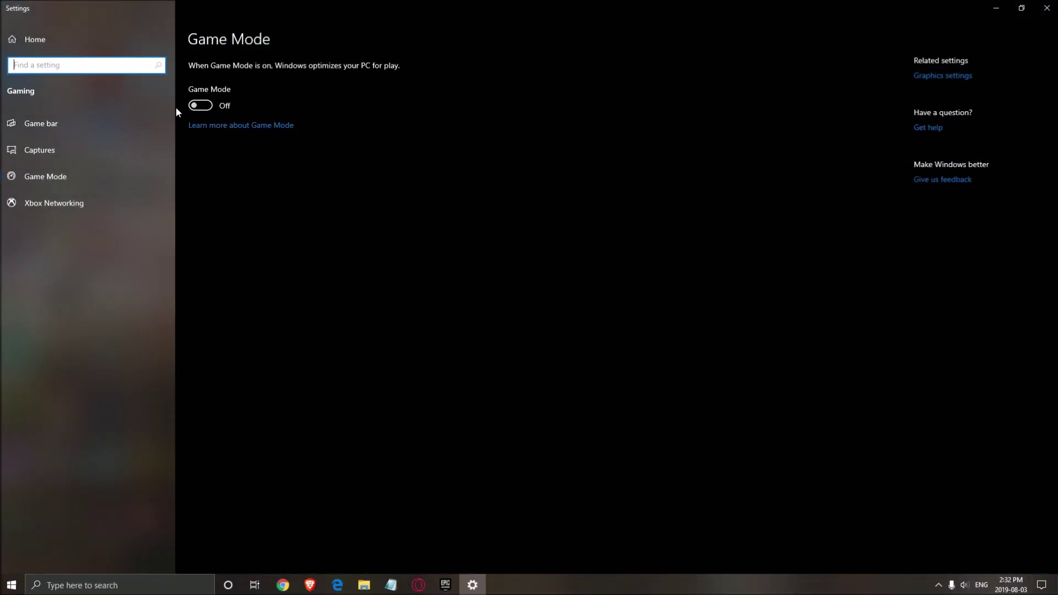
pyautogui.click(54, 130)
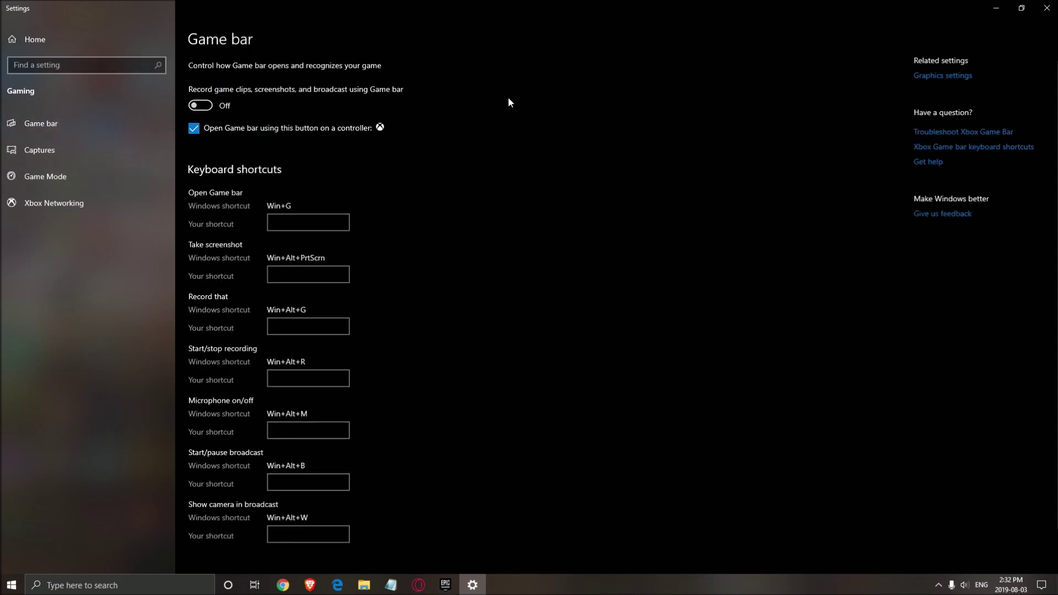
pyautogui.click(1047, 8)
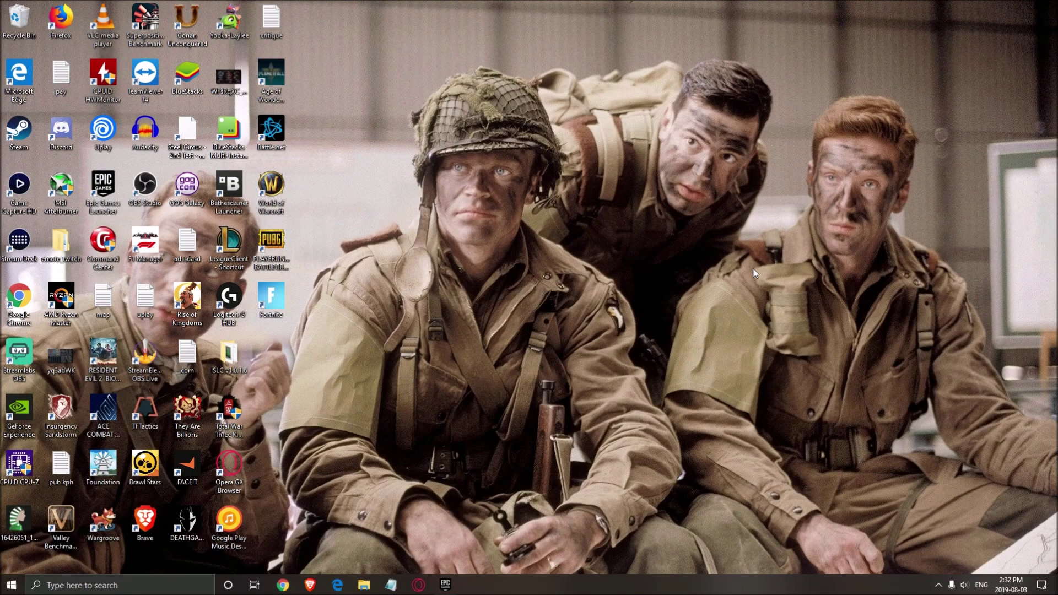
# - Bring up Intelligent standby list cleaner from the hidden background apps and review its memory figures and purge conditions
pyautogui.click(938, 584)
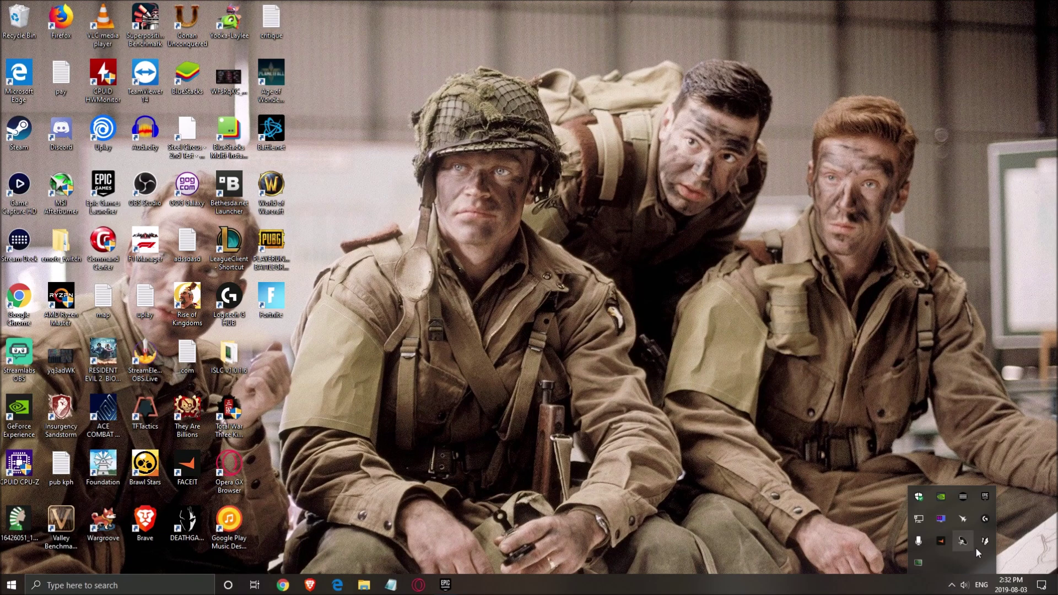
pyautogui.doubleClick(918, 562)
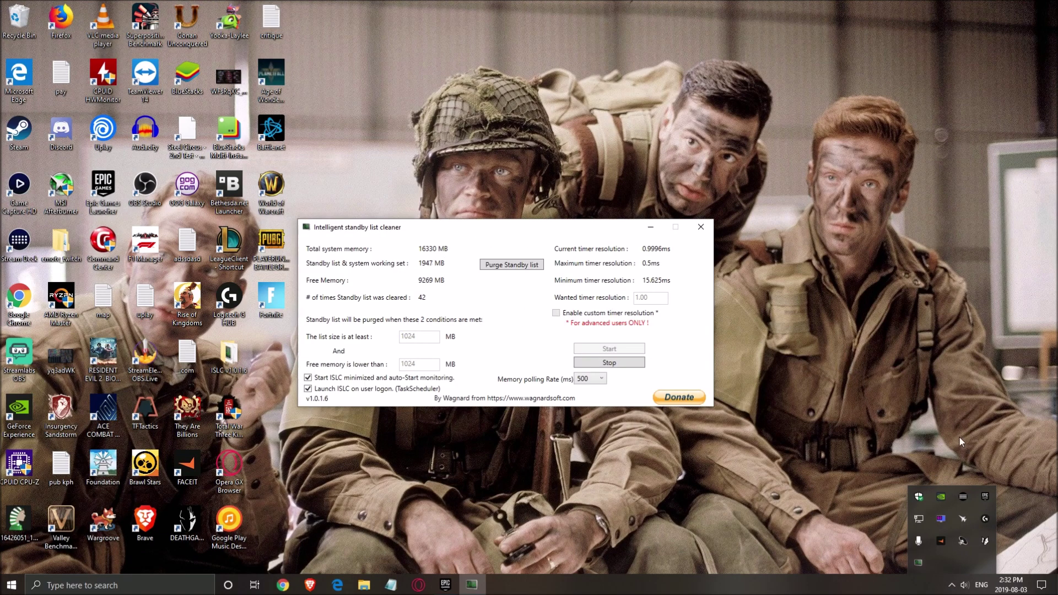
pyautogui.moveTo(463, 224)
pyautogui.mouseDown()
pyautogui.moveTo(481, 218)
pyautogui.moveTo(452, 226)
pyautogui.mouseUp()
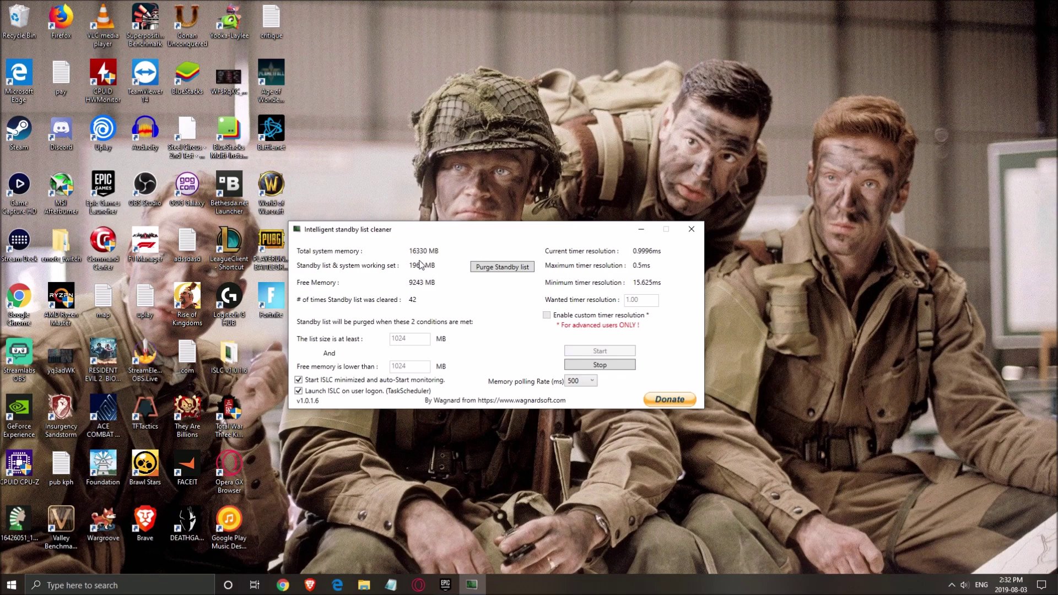
pyautogui.moveTo(389, 231); pyautogui.dragTo(471, 275)
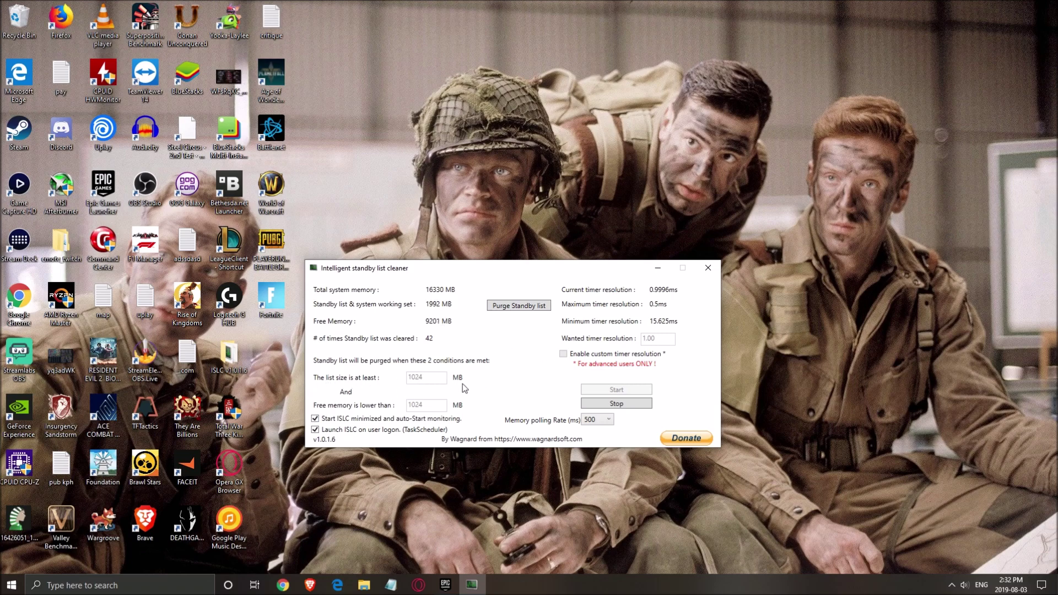
pyautogui.moveTo(521, 269); pyautogui.dragTo(493, 285)
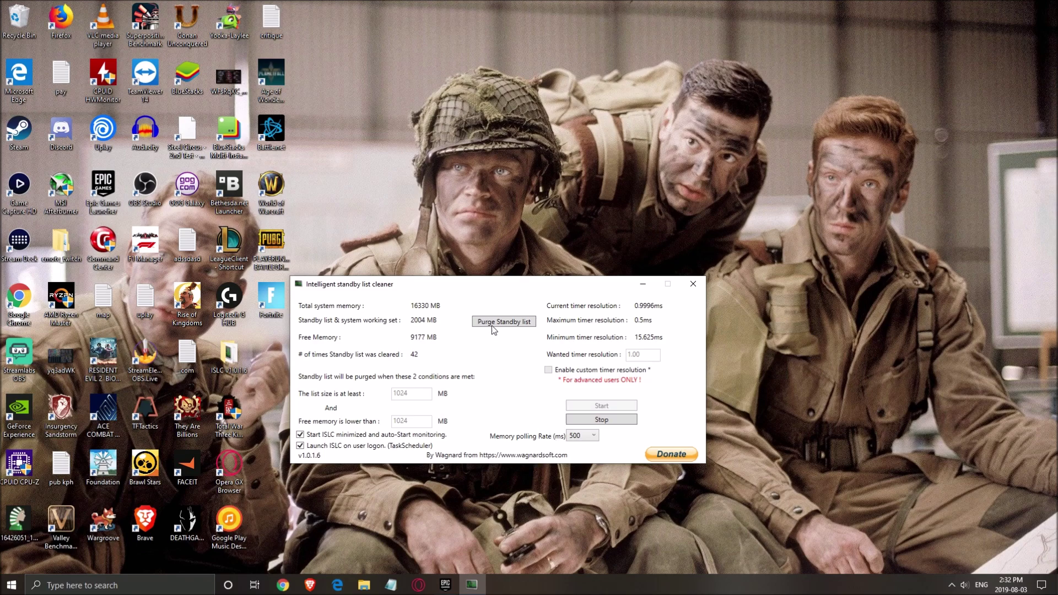
pyautogui.moveTo(469, 284); pyautogui.dragTo(492, 285)
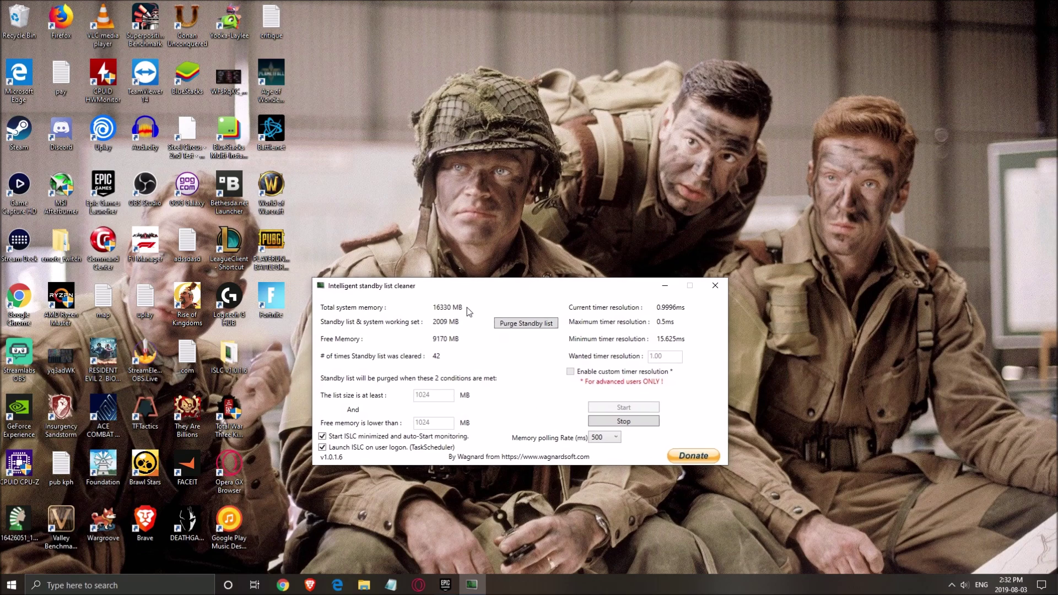
pyautogui.moveTo(540, 279); pyautogui.dragTo(490, 249)
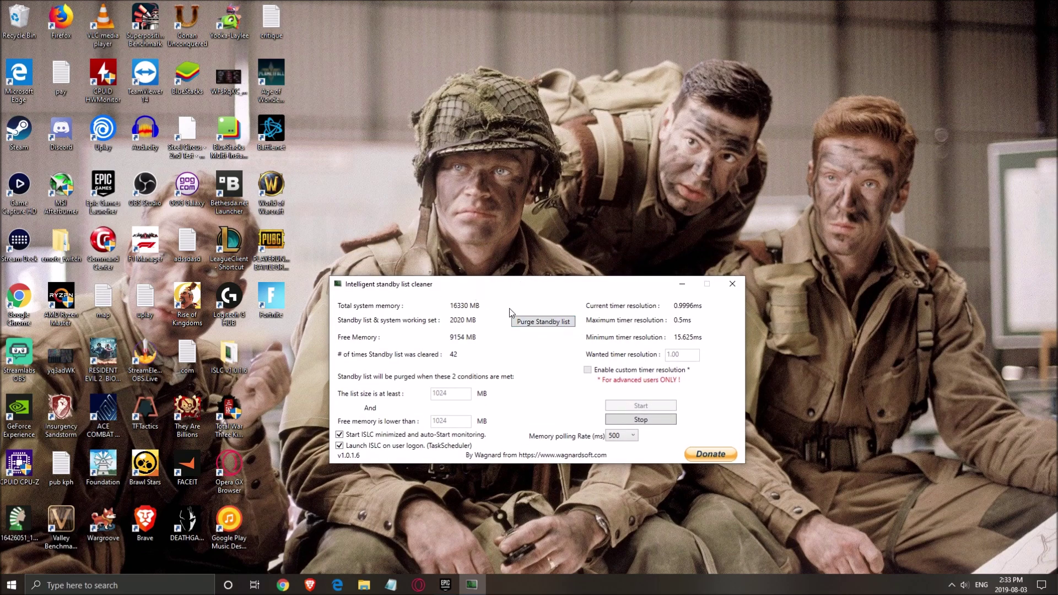
pyautogui.moveTo(492, 290); pyautogui.dragTo(542, 284)
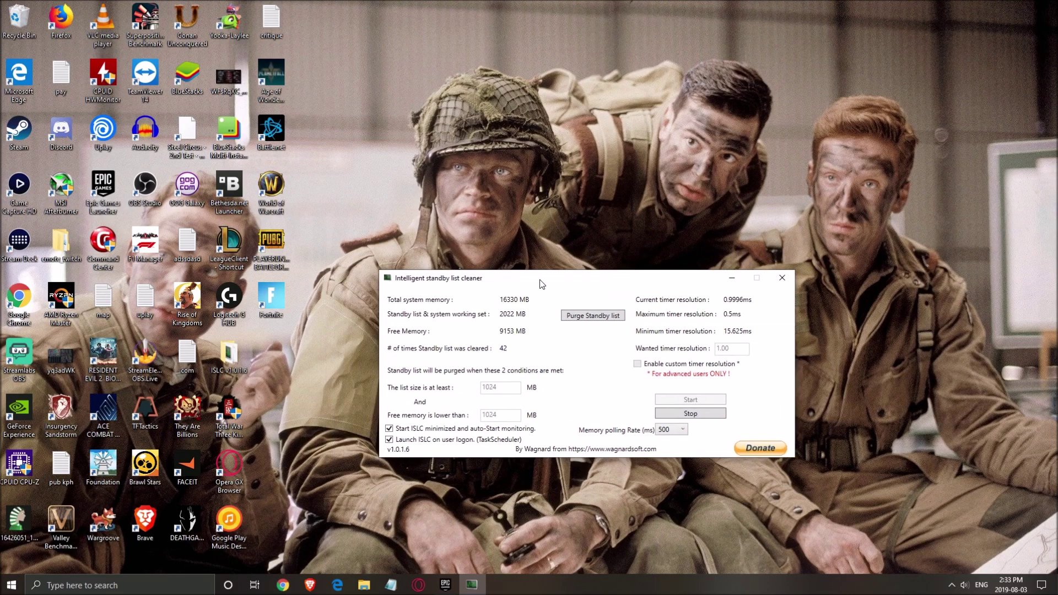
pyautogui.click(732, 278)
# - Switch to the Epic Games Launcher and expand the Fortnite options under Manage Games in its settings
pyautogui.click(446, 585)
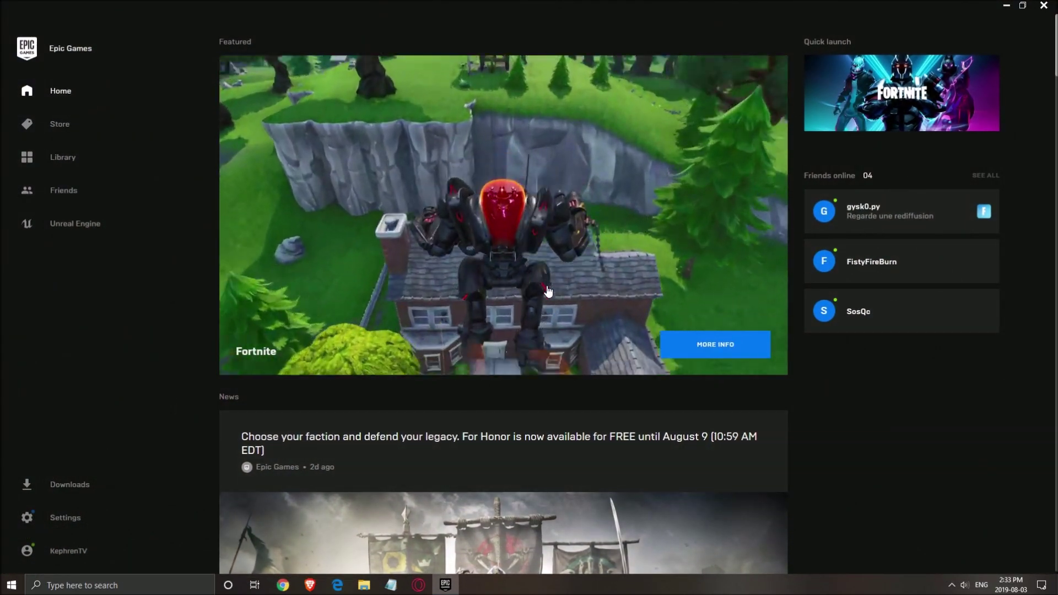
pyautogui.click(75, 510)
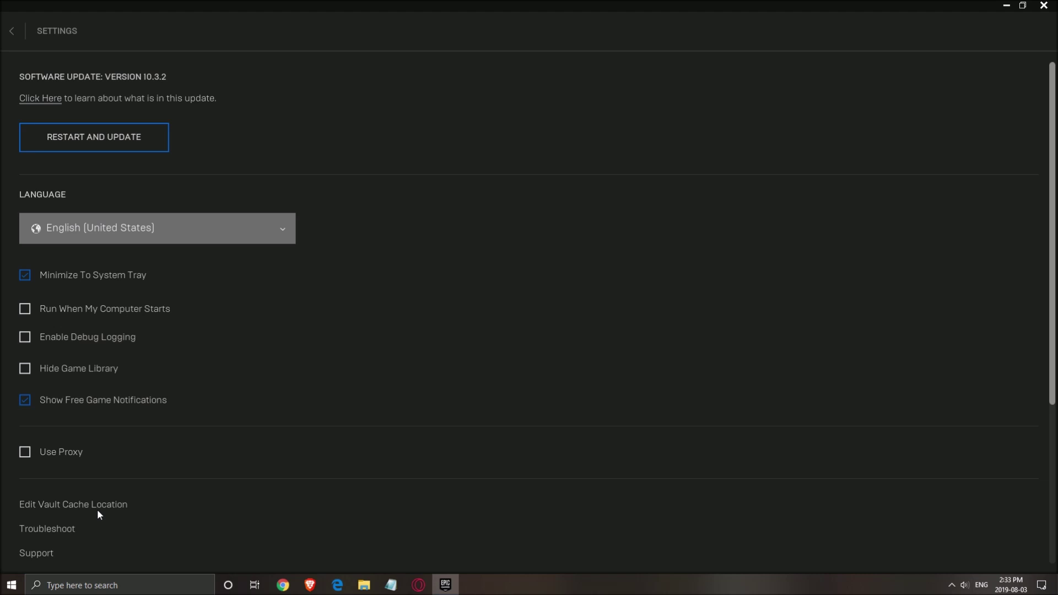
pyautogui.scroll(-5, 193, 310)
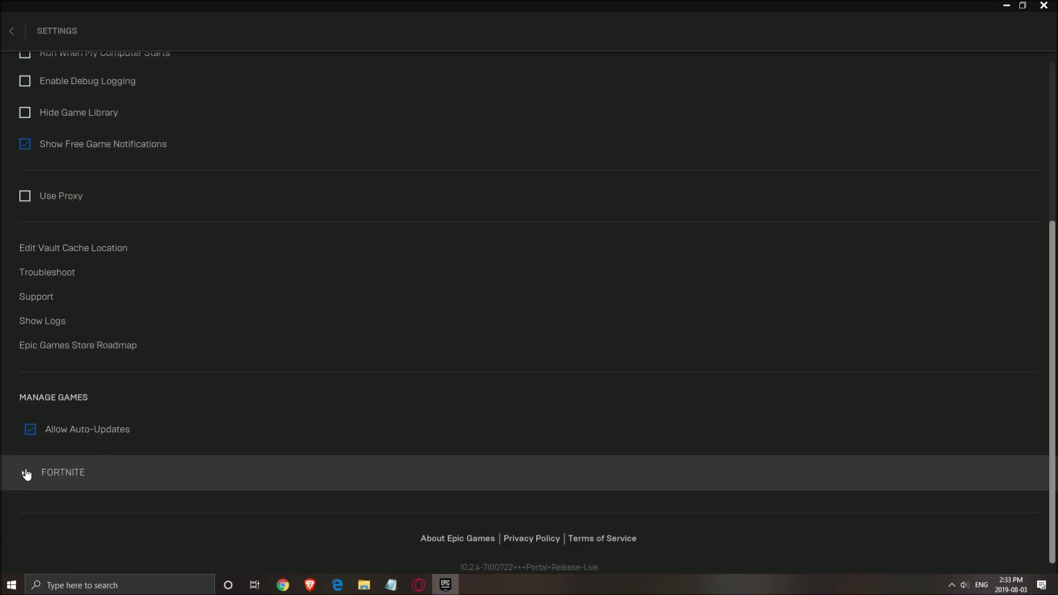
pyautogui.click(23, 473)
pyautogui.scroll(-1, 145, 448)
pyautogui.scroll(-1, 145, 447)
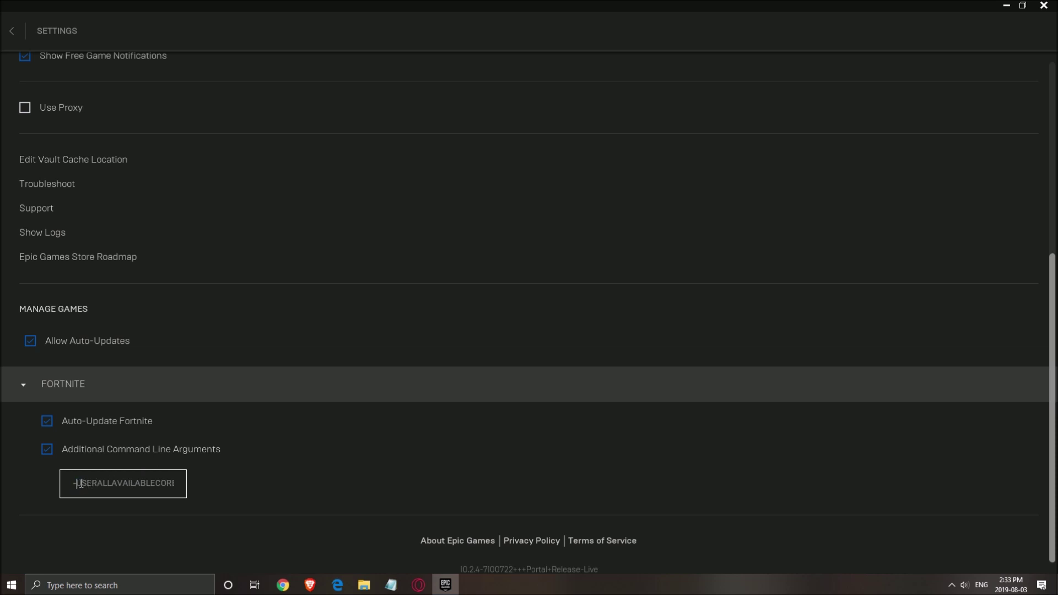
# - Inspect the full text of Fortnite's additional command line arguments and leave the launcher settings
pyautogui.moveTo(74, 480); pyautogui.dragTo(16, 486)
pyautogui.click(180, 482)
pyautogui.click(177, 484)
pyautogui.click(178, 486)
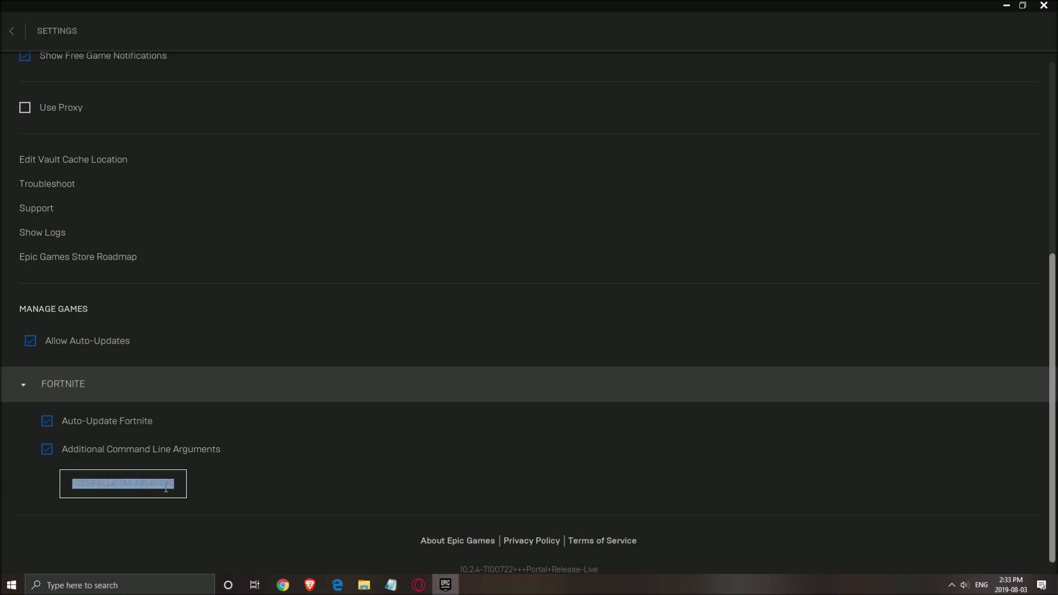
pyautogui.click(277, 494)
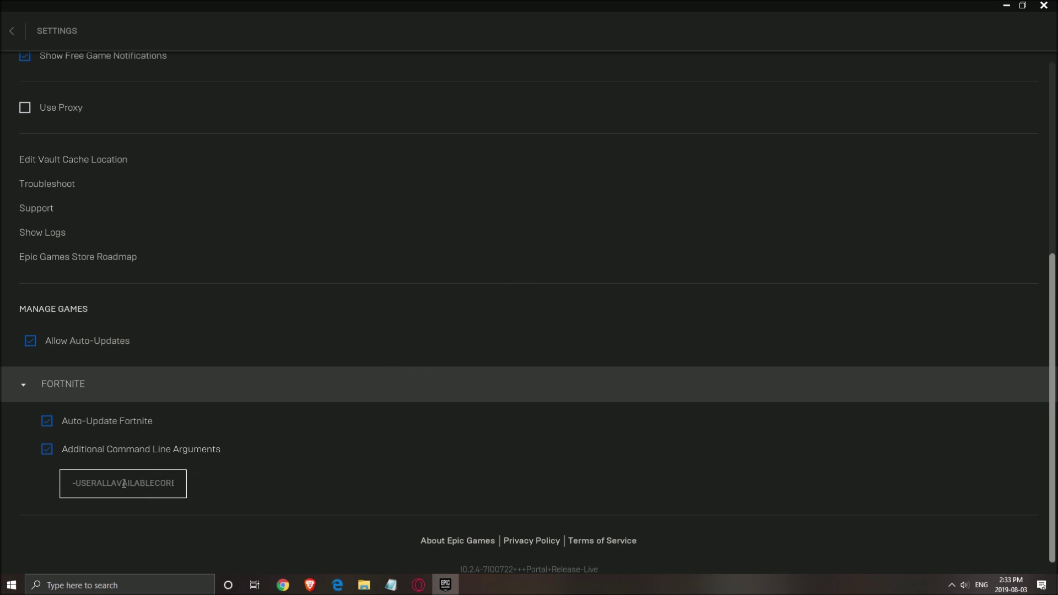
pyautogui.moveTo(76, 485); pyautogui.dragTo(269, 472)
pyautogui.click(172, 424)
pyautogui.click(12, 31)
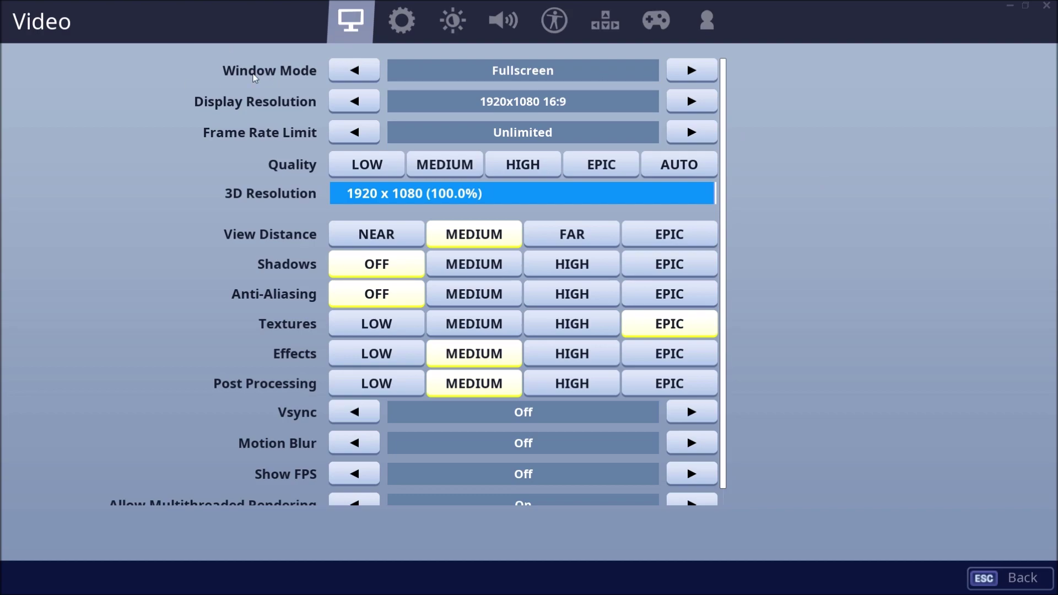
# - Examine the window mode, display resolution and frame rate limit in Fortnite's video settings
pyautogui.moveTo(538, 81)
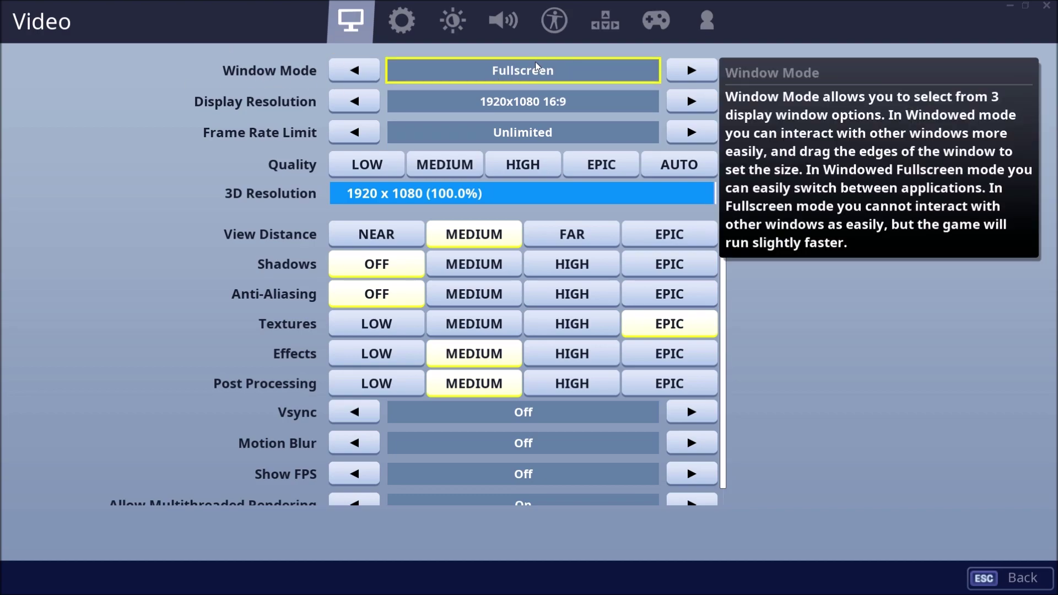
pyautogui.moveTo(288, 133)
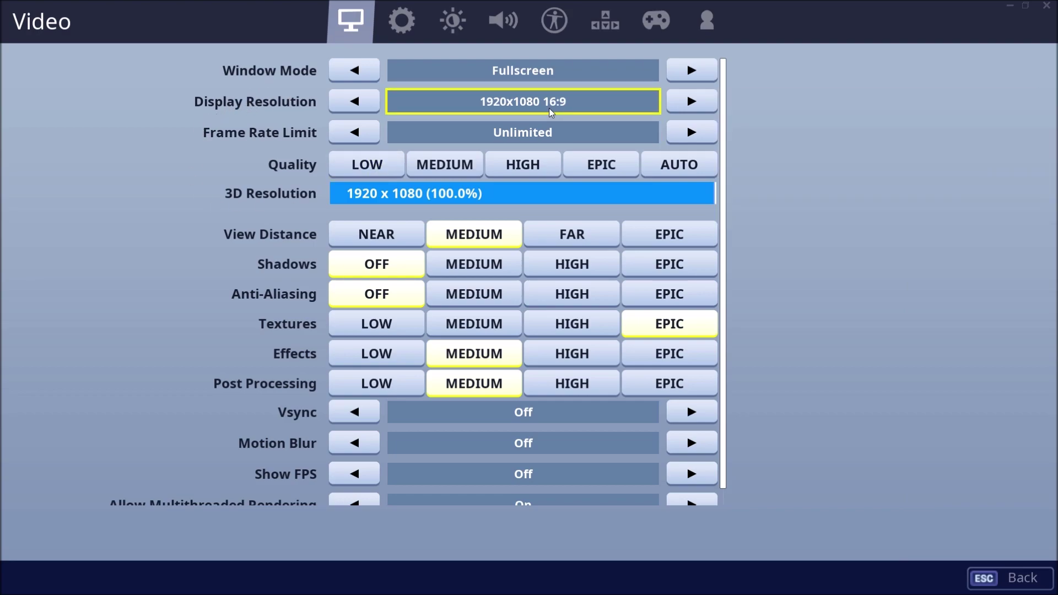
pyautogui.moveTo(519, 102)
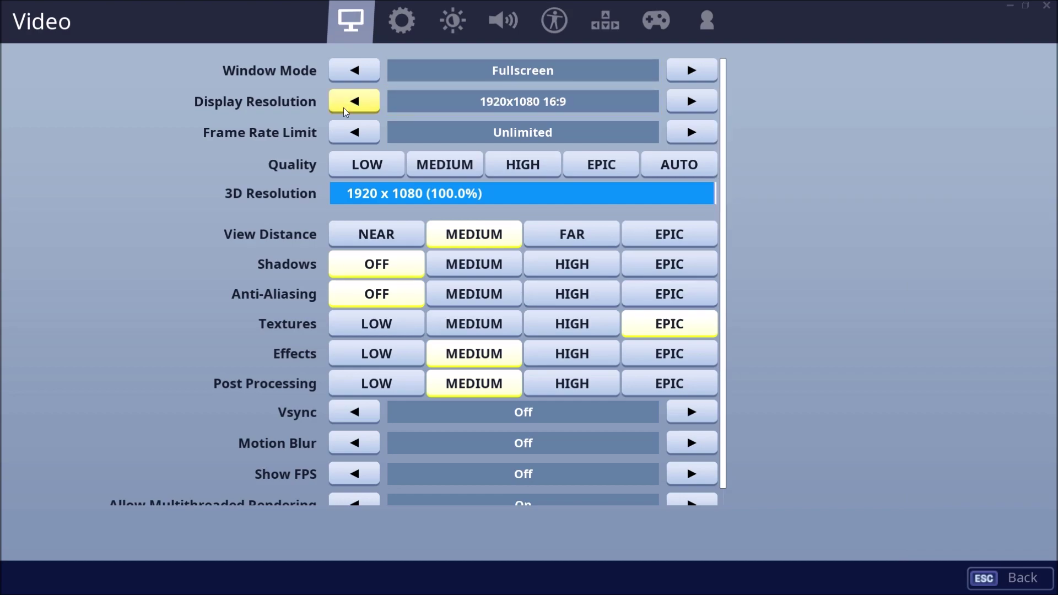
pyautogui.moveTo(256, 137)
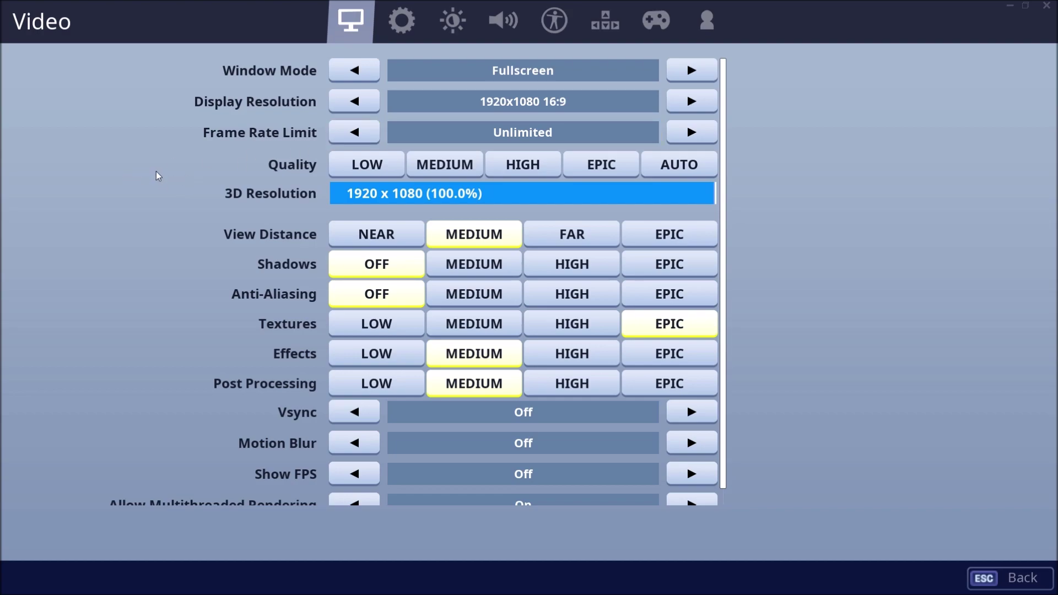
pyautogui.moveTo(520, 134)
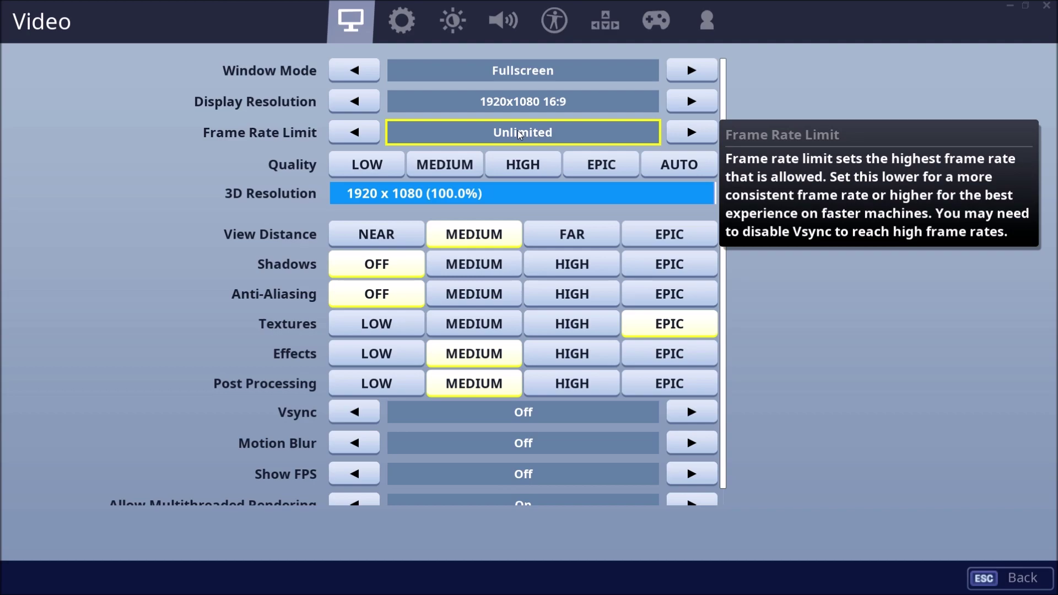
pyautogui.scroll(-1, 155, 204)
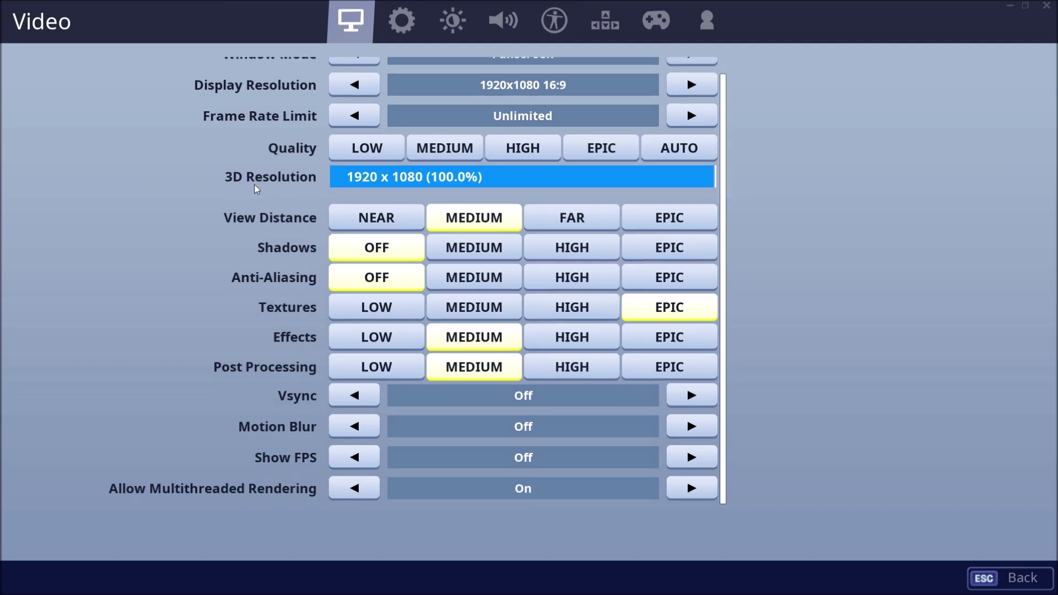
# - Examine Fortnite's 3D resolution and graphics quality options from view distance through post processing
pyautogui.moveTo(669, 178)
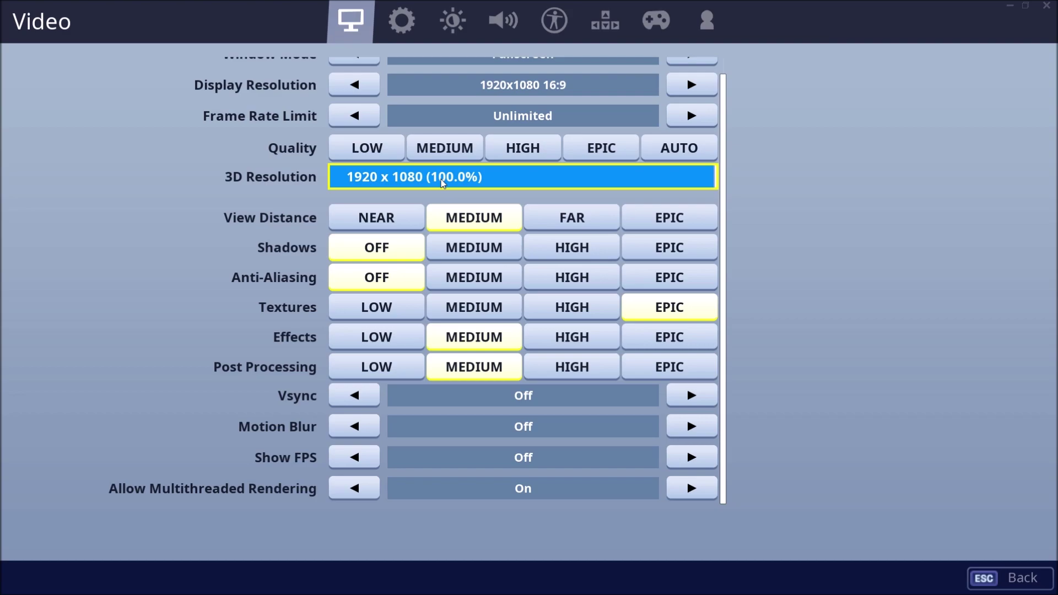
pyautogui.moveTo(464, 200)
pyautogui.moveTo(339, 202)
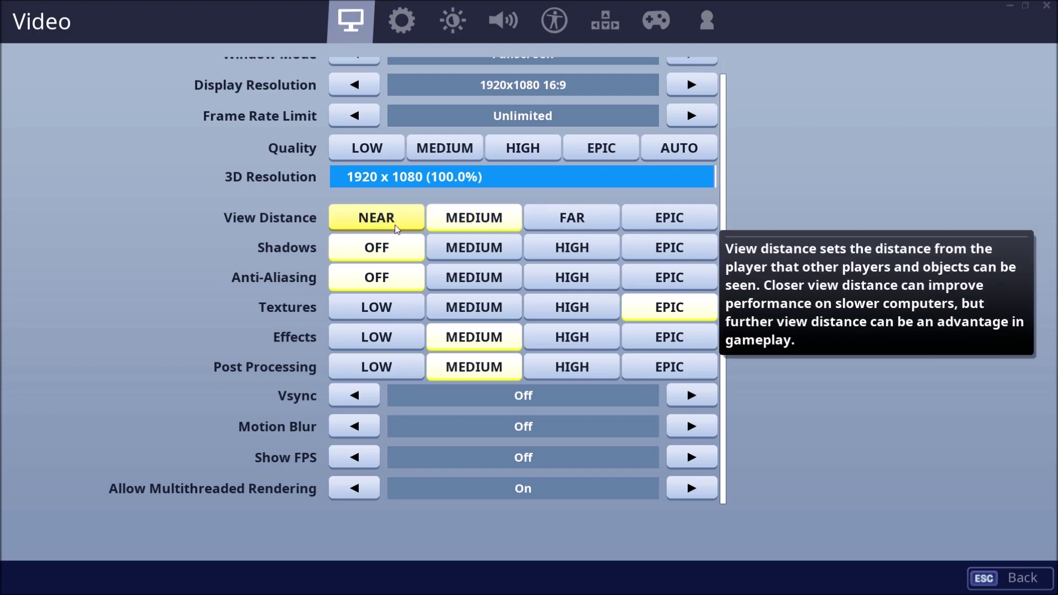
pyautogui.moveTo(226, 315)
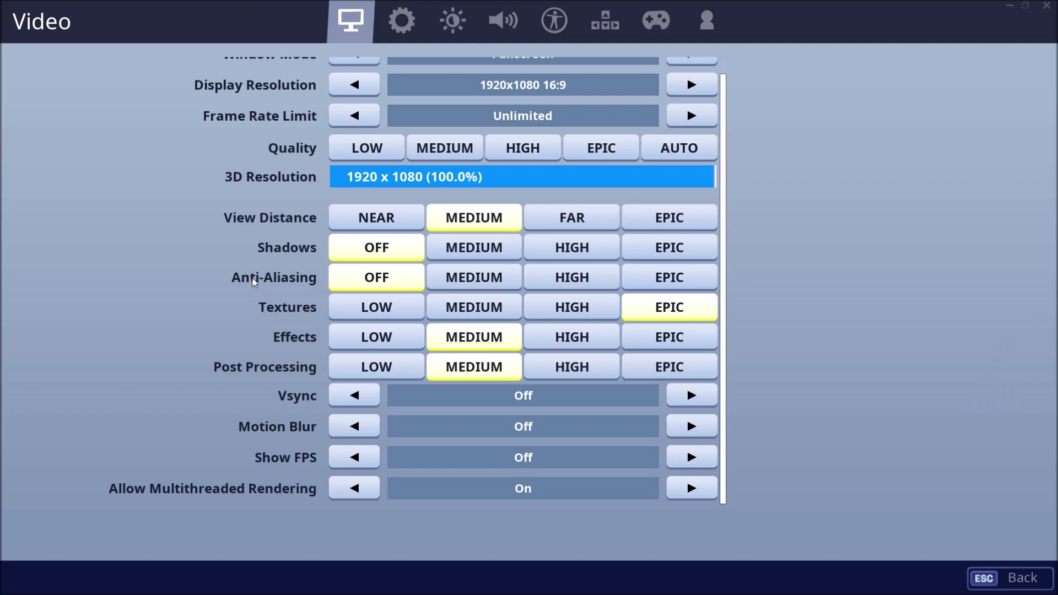
pyautogui.moveTo(263, 281)
pyautogui.moveTo(327, 254)
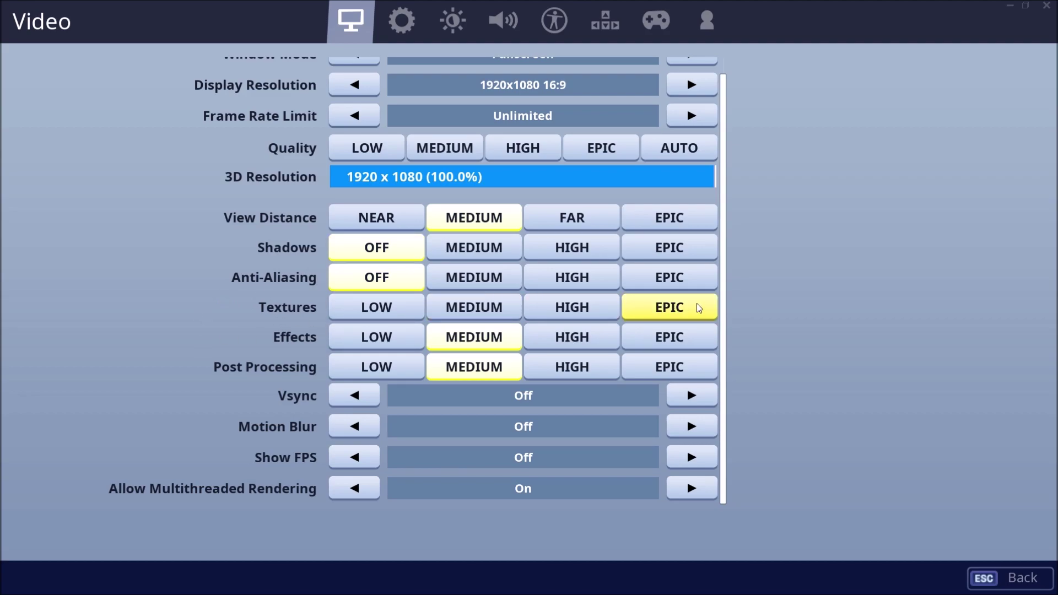
pyautogui.moveTo(699, 308)
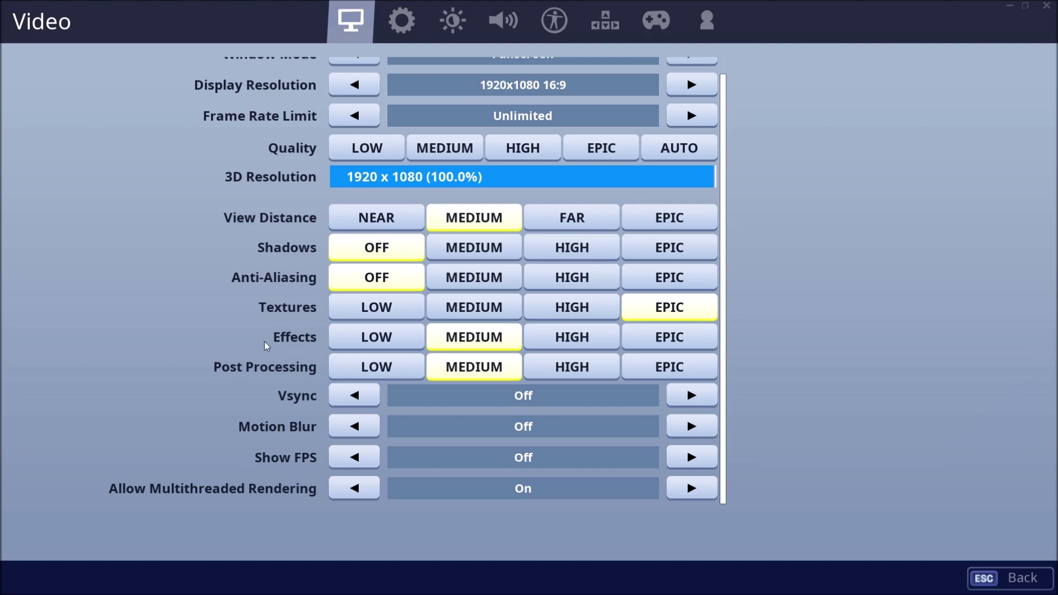
pyautogui.moveTo(261, 351)
pyautogui.moveTo(405, 372)
# - Read the description of Allow Multithreaded Rendering and toggle the option to Off and back to On
pyautogui.moveTo(150, 499)
pyautogui.moveTo(217, 499)
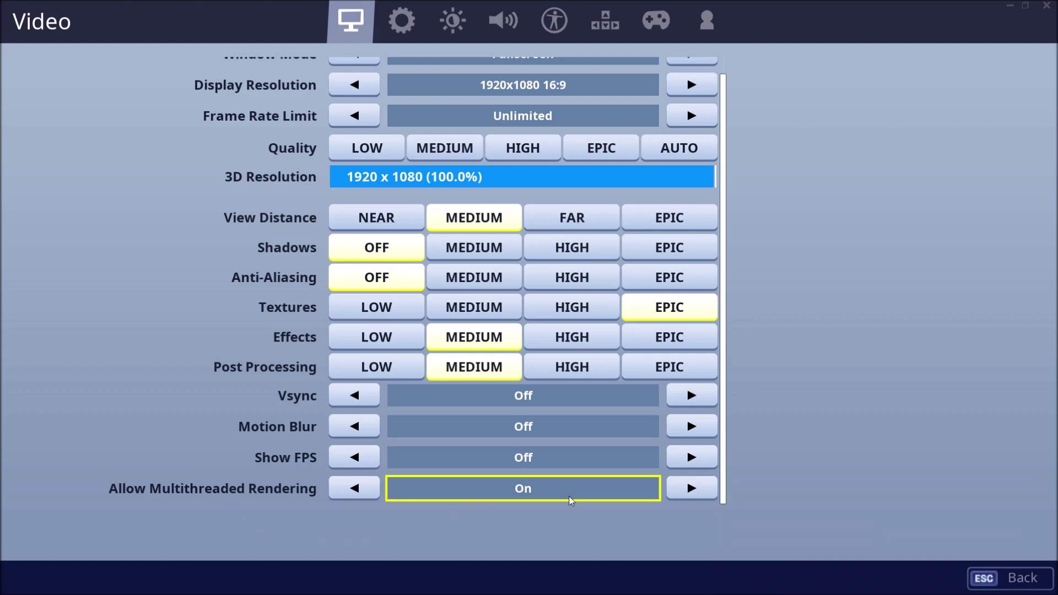
pyautogui.moveTo(568, 500)
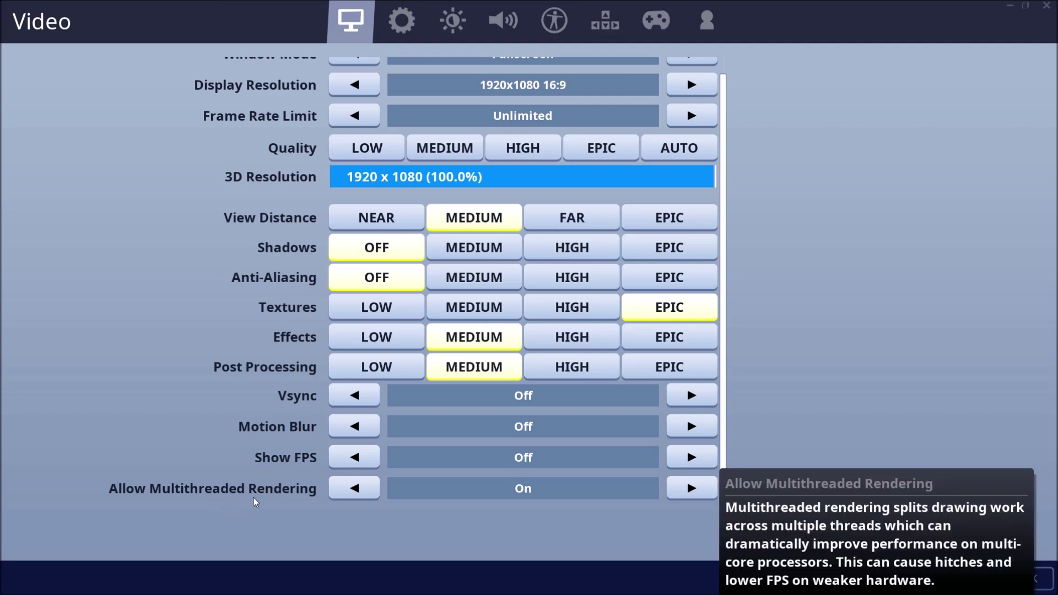
pyautogui.click(364, 494)
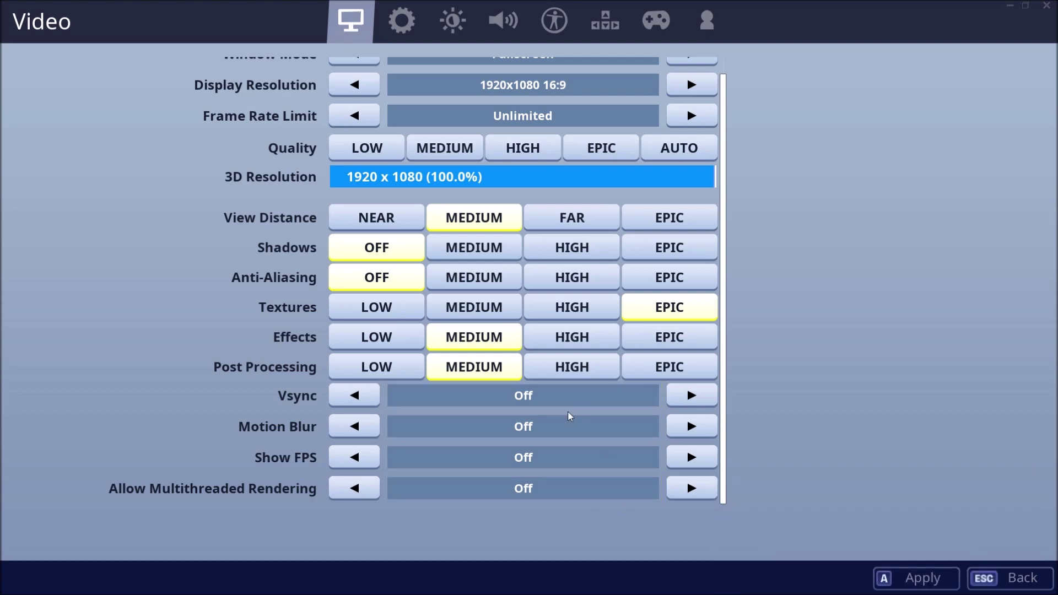
pyautogui.click(365, 486)
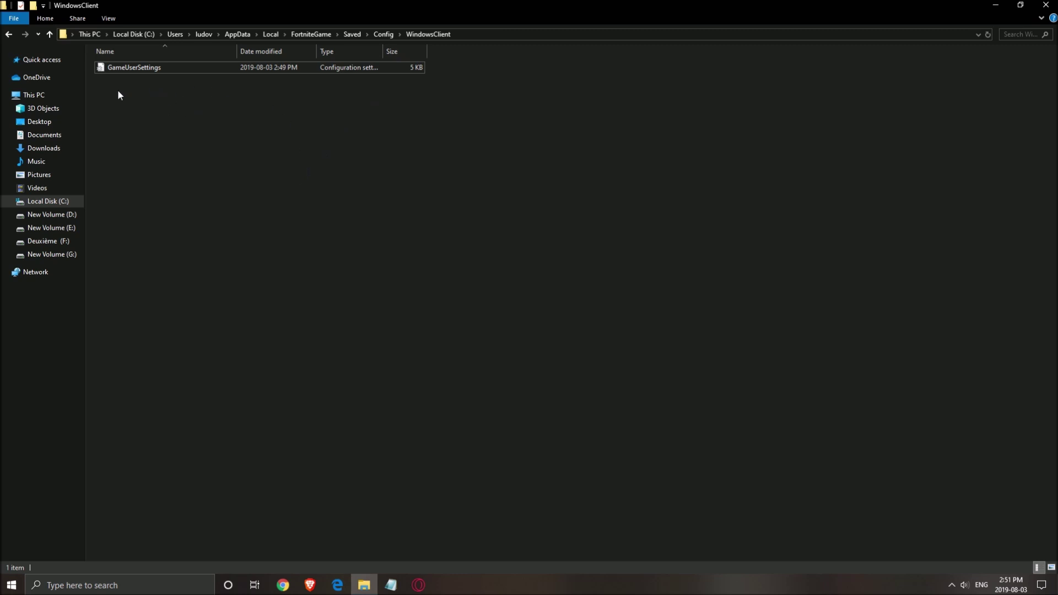
# - Open the GameUserSettings configuration file in the WindowsClient folder for editing with Notepad++
pyautogui.click(158, 72)
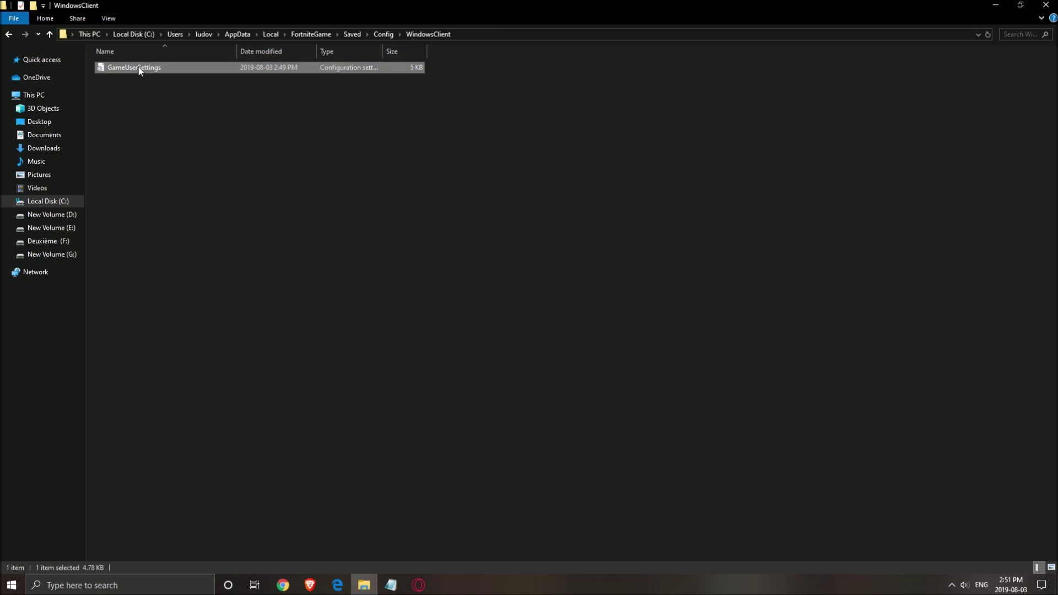
pyautogui.rightClick(135, 69)
pyautogui.click(126, 71)
pyautogui.rightClick(180, 65)
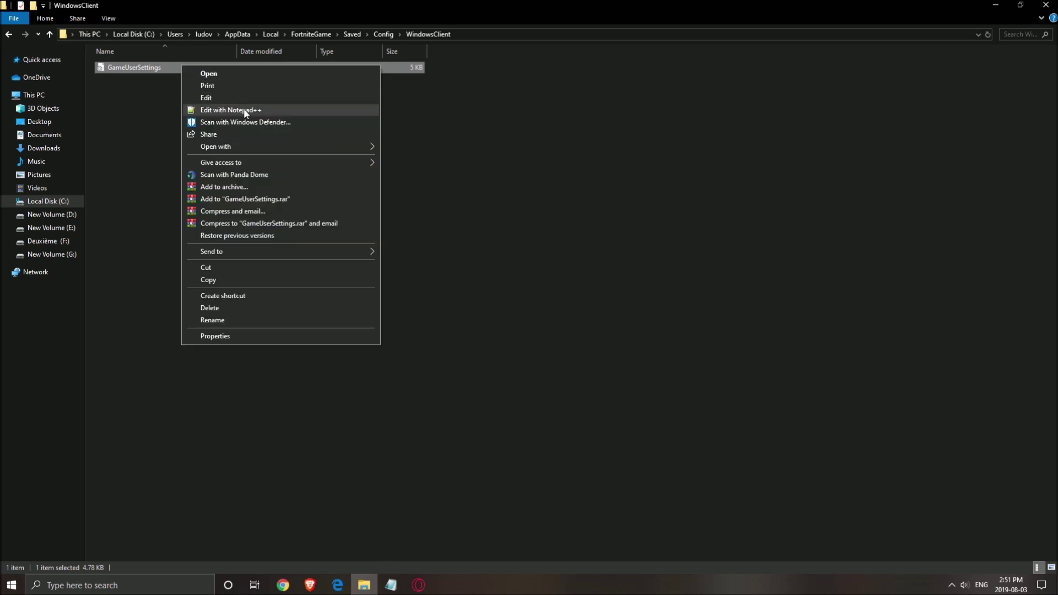
pyautogui.click(250, 111)
pyautogui.click(238, 133)
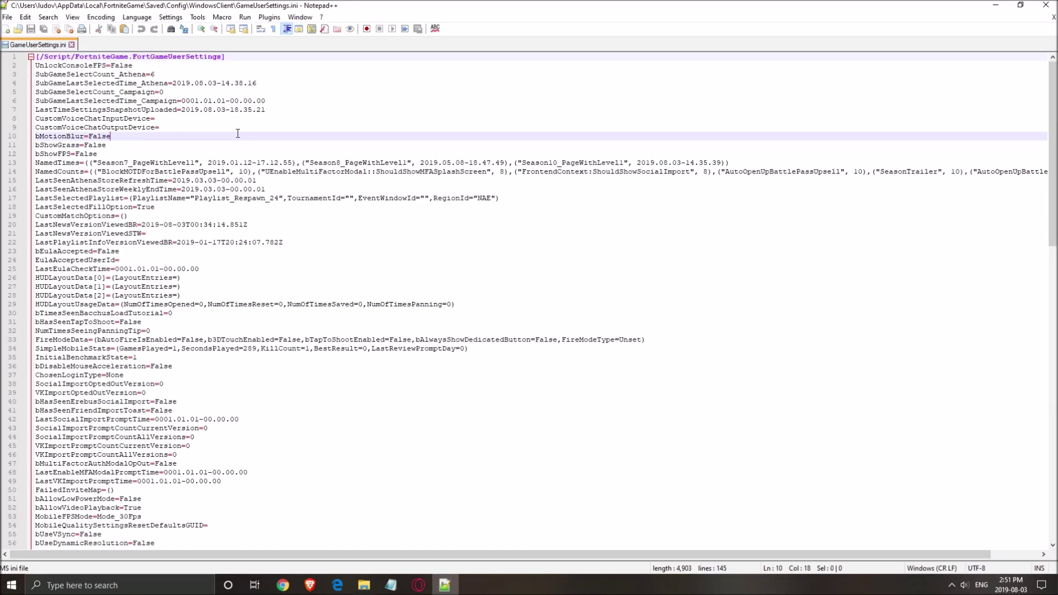
pyautogui.click(282, 268)
pyautogui.hotkey('shift', 'Up')
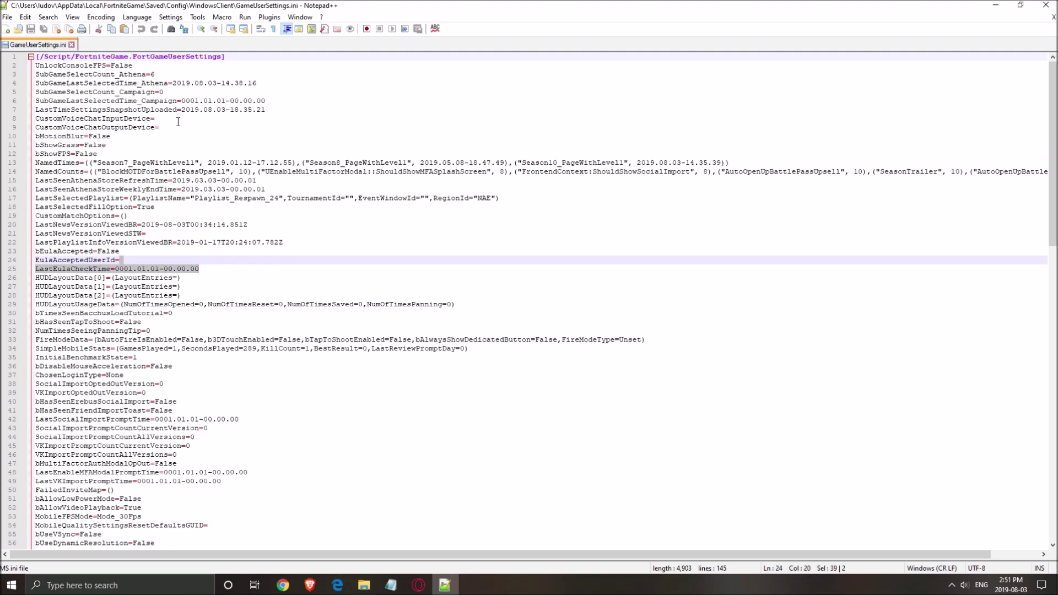
pyautogui.click(212, 189)
pyautogui.scroll(-3, 229, 294)
pyautogui.scroll(3, 229, 294)
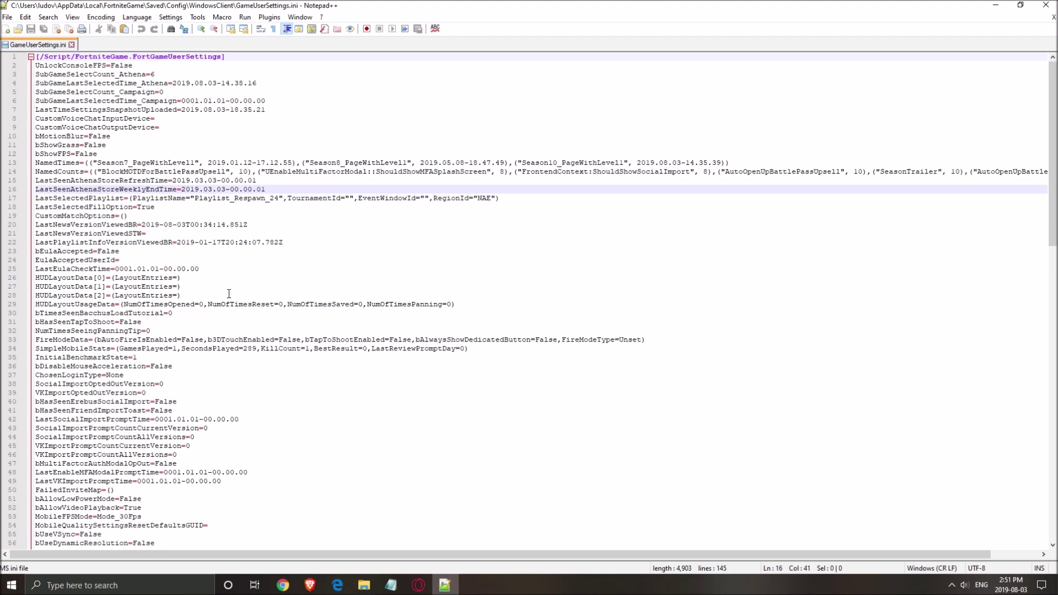
# - Examine the bShowGrass entry and its value in the FortGameUserSettings section
pyautogui.click(119, 146)
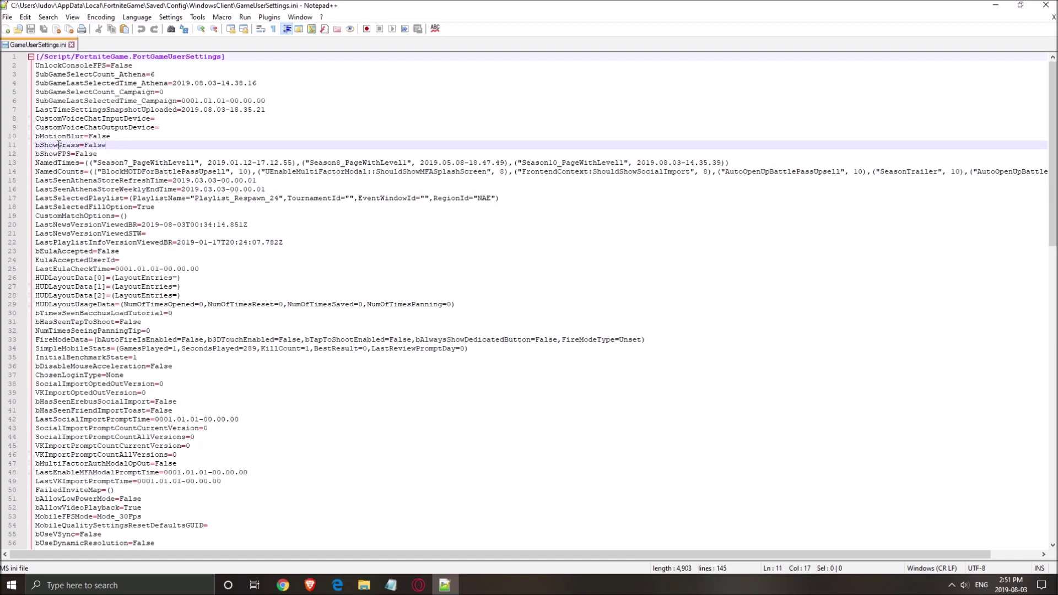
pyautogui.doubleClick(59, 145)
pyautogui.doubleClick(96, 145)
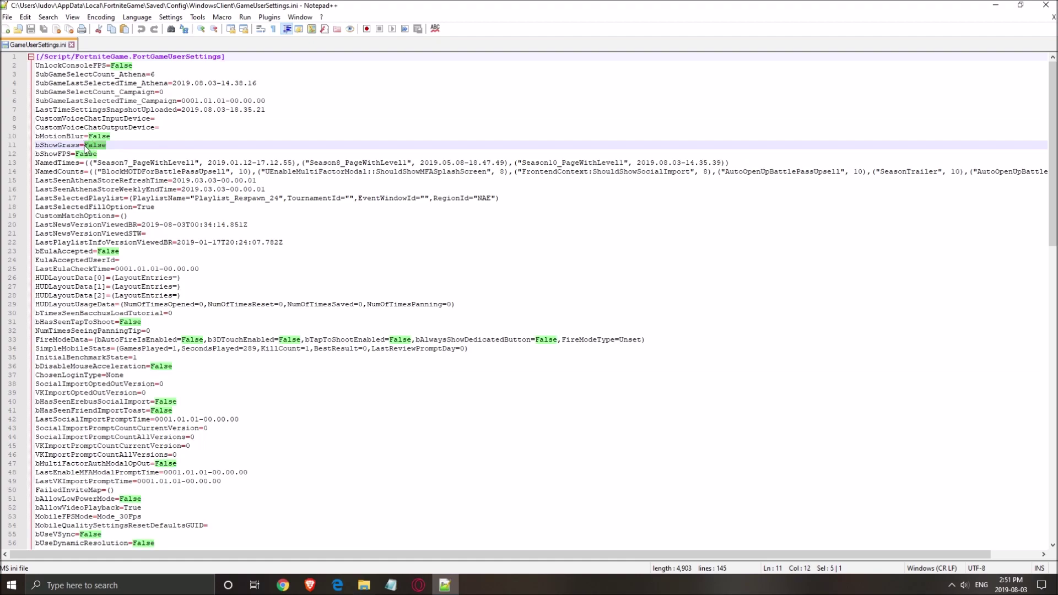
pyautogui.click(86, 146)
# - Examine the sg.FoliageQuality entry in the ScalabilityGroups section and close the settings file
pyautogui.scroll(-15, 117, 290)
pyautogui.scroll(-15, 116, 290)
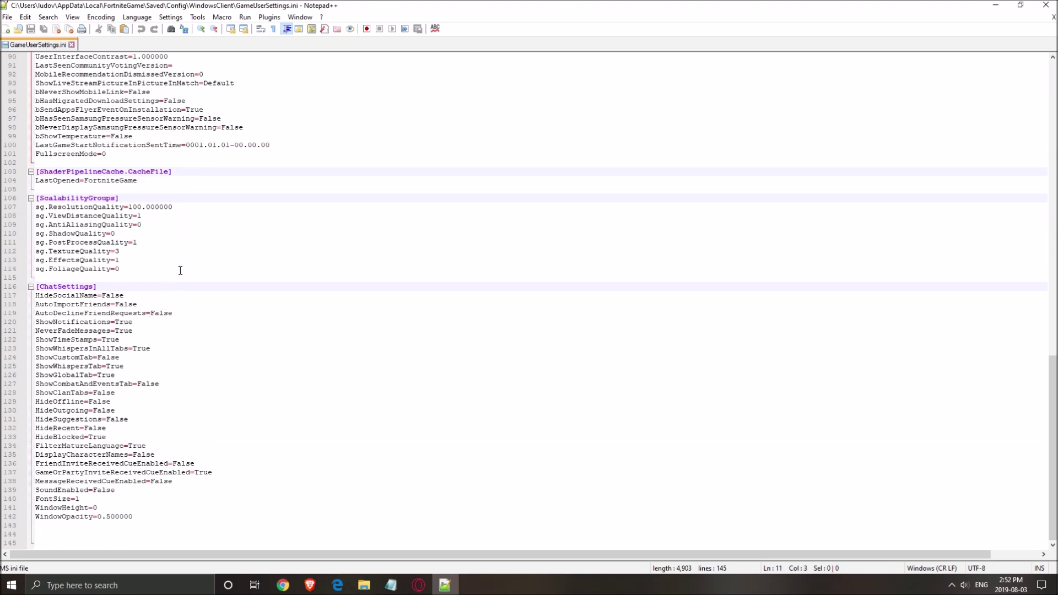
pyautogui.click(180, 270)
pyautogui.moveTo(48, 270); pyautogui.dragTo(120, 270)
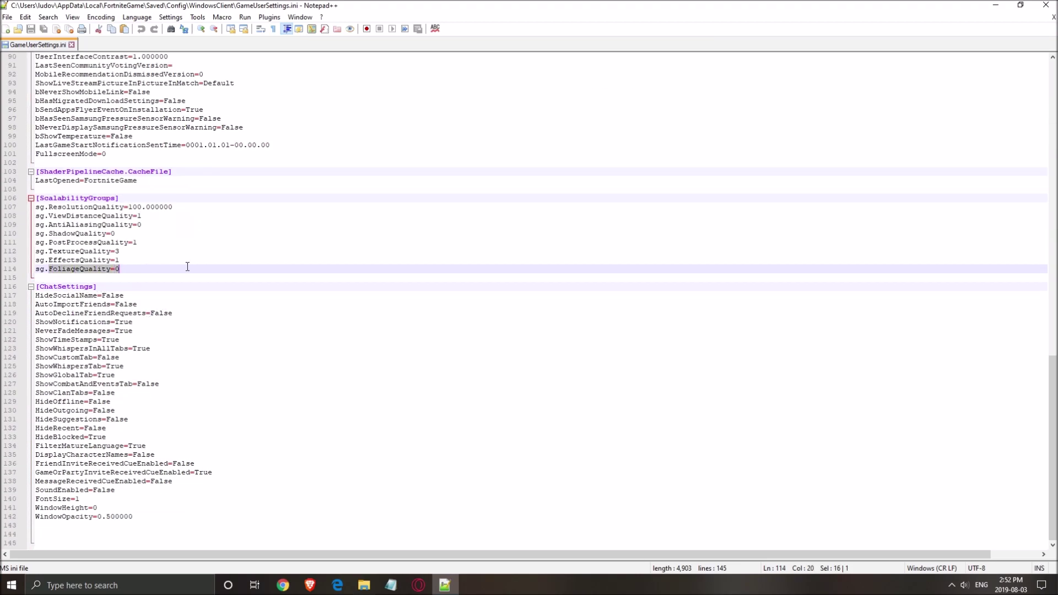
pyautogui.click(121, 271)
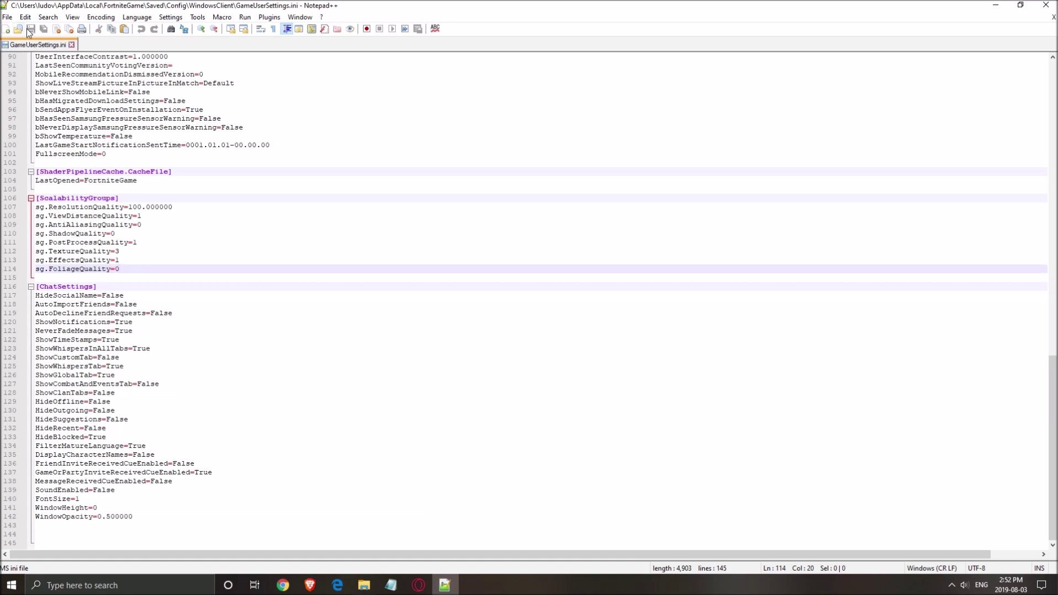
pyautogui.click(1045, 5)
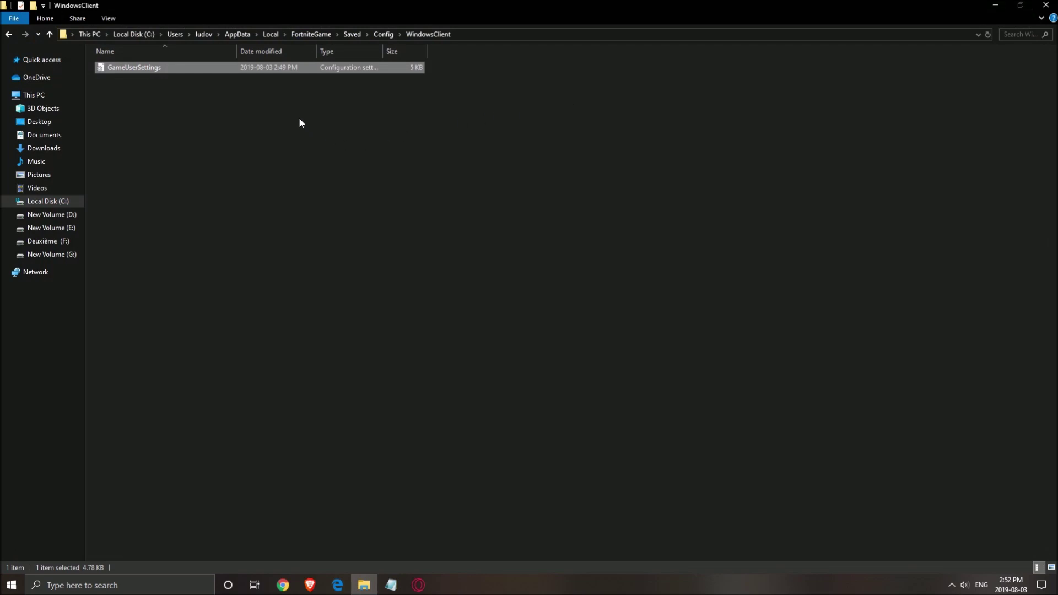
# - Set the GameUserSettings file's attribute to Read-only in its properties and apply it
pyautogui.rightClick(190, 66)
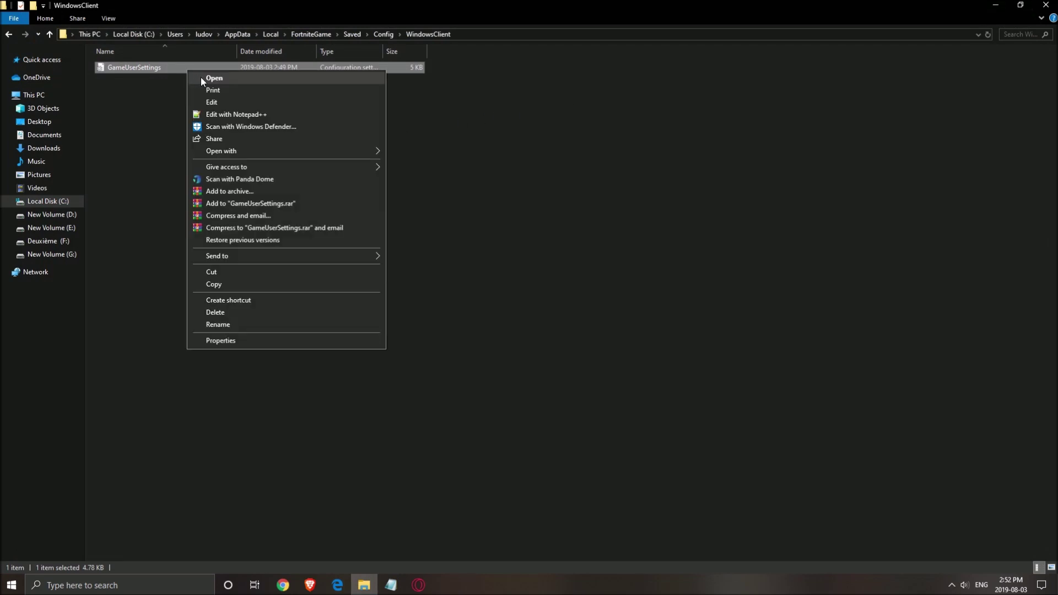
pyautogui.click(253, 341)
pyautogui.click(247, 279)
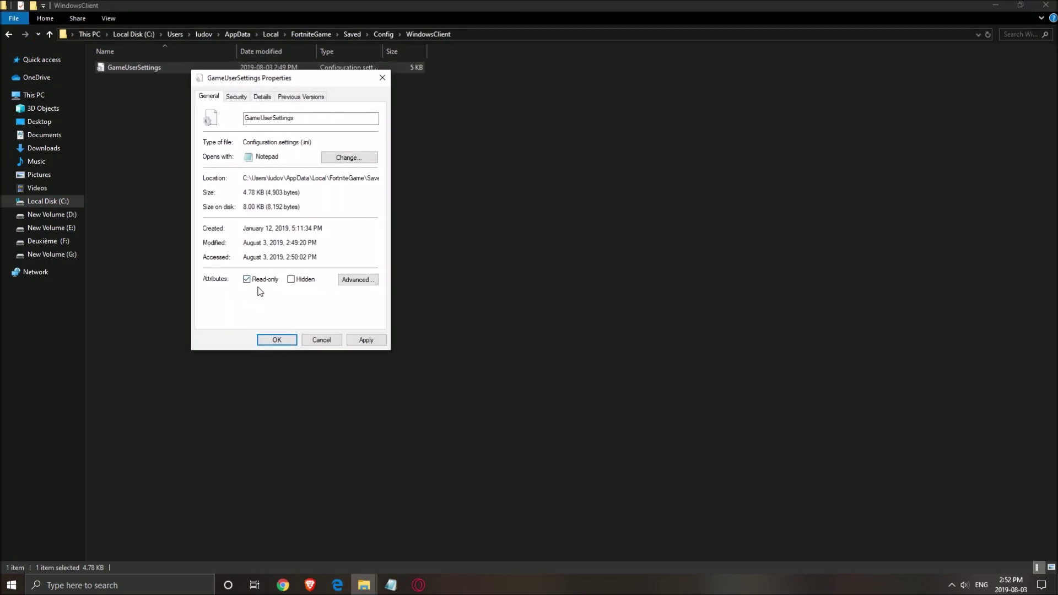
pyautogui.click(277, 340)
pyautogui.click(286, 257)
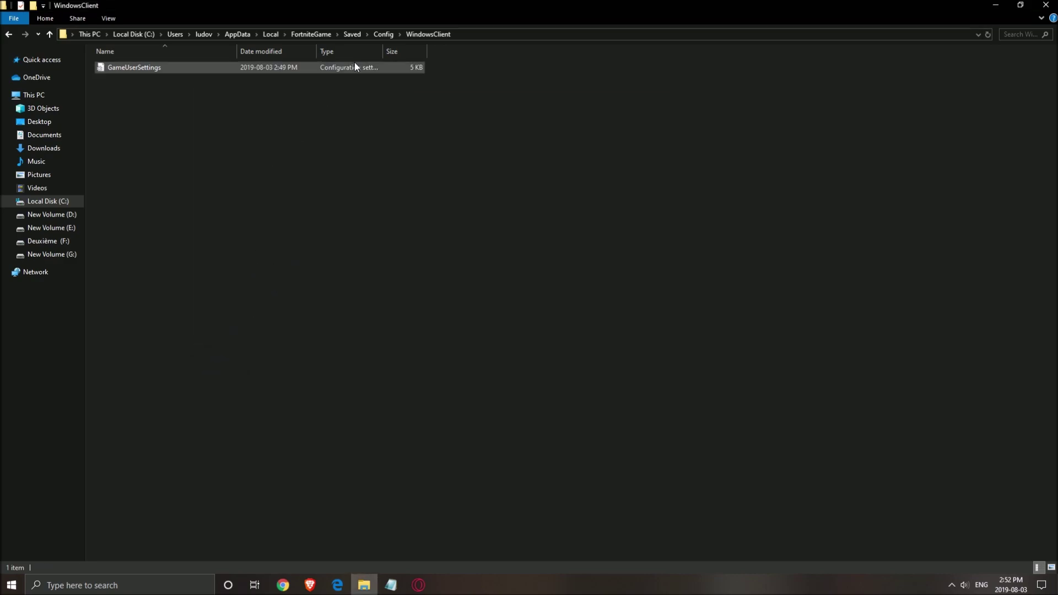